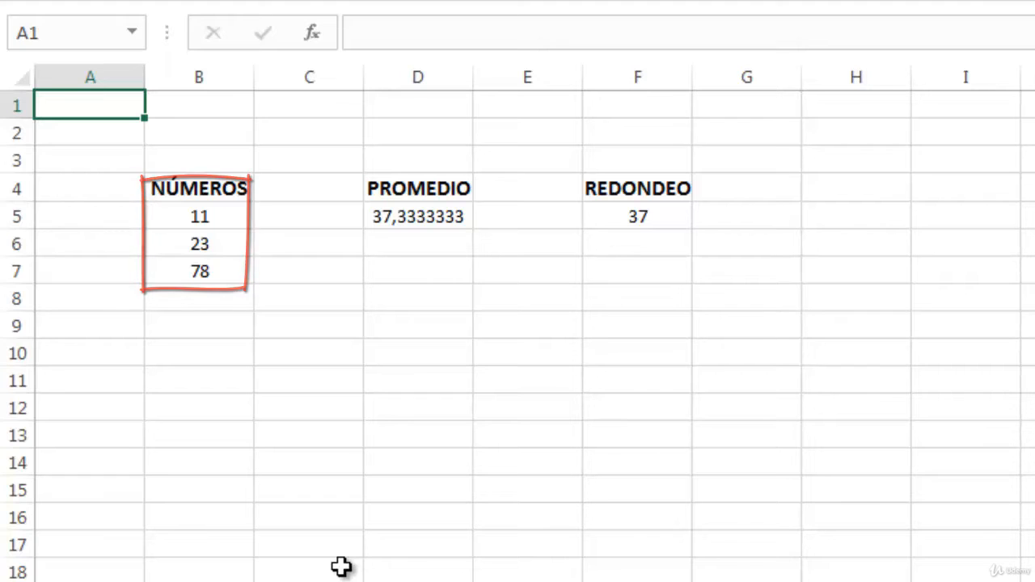
Check the formulas behind the PROMEDIO result in D5 and the REDONDEO result in F5
left_click(412, 213)
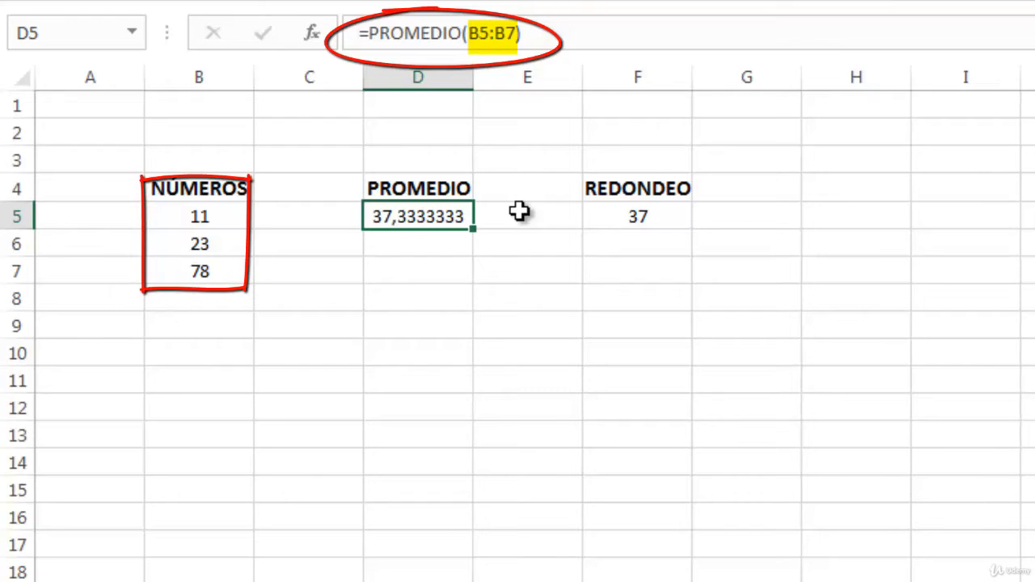
key("Return")
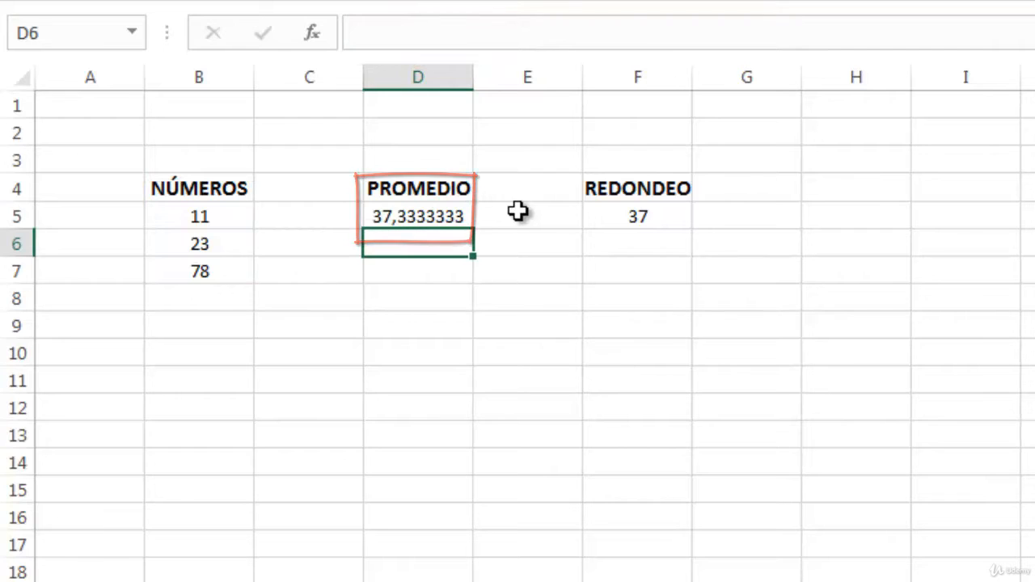
left_click(607, 215)
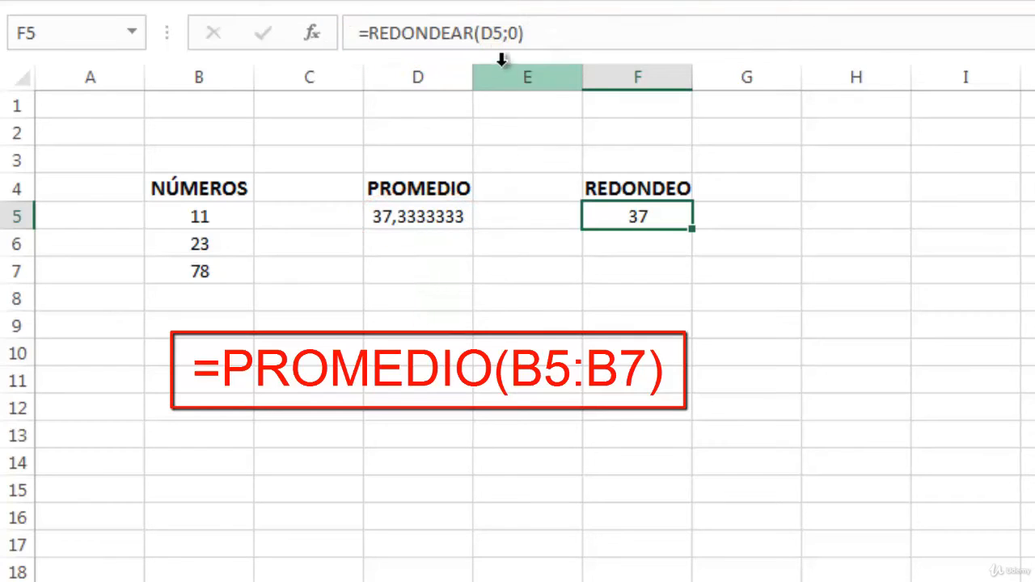
Replace the D5 reference in F5's REDONDEAR formula with the nested function PROMEDIO(B5:B7), keeping 0 decimals
left_click(494, 33)
left_click(478, 32)
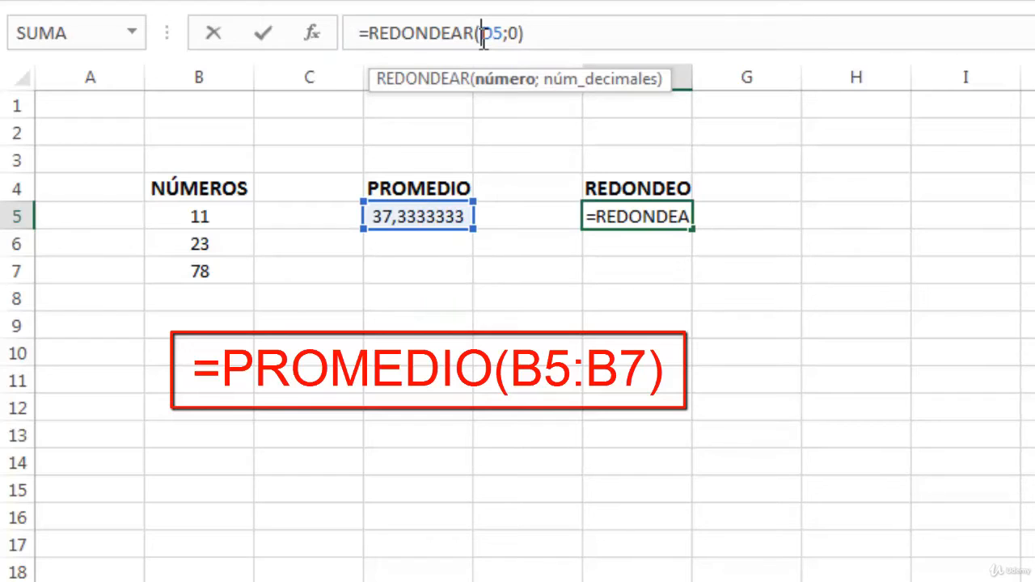
left_click_drag(483, 34, 503, 33)
key("Delete")
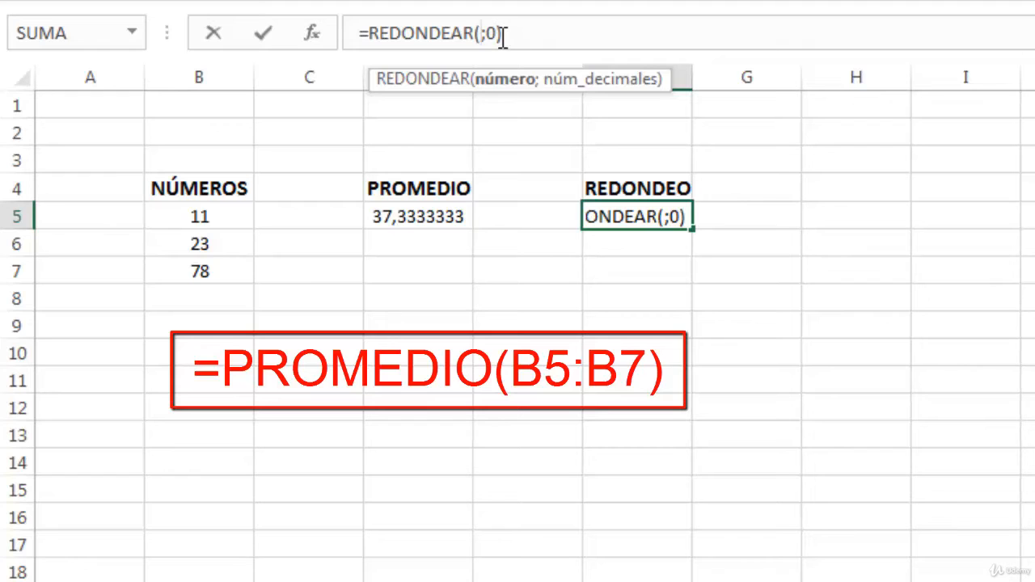
type("PRO")
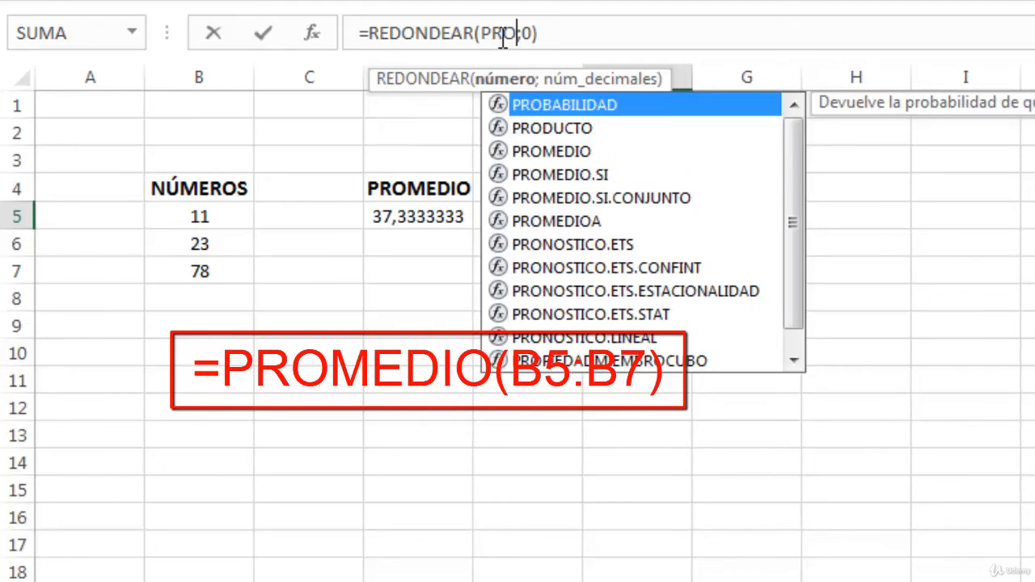
type("MEDIO")
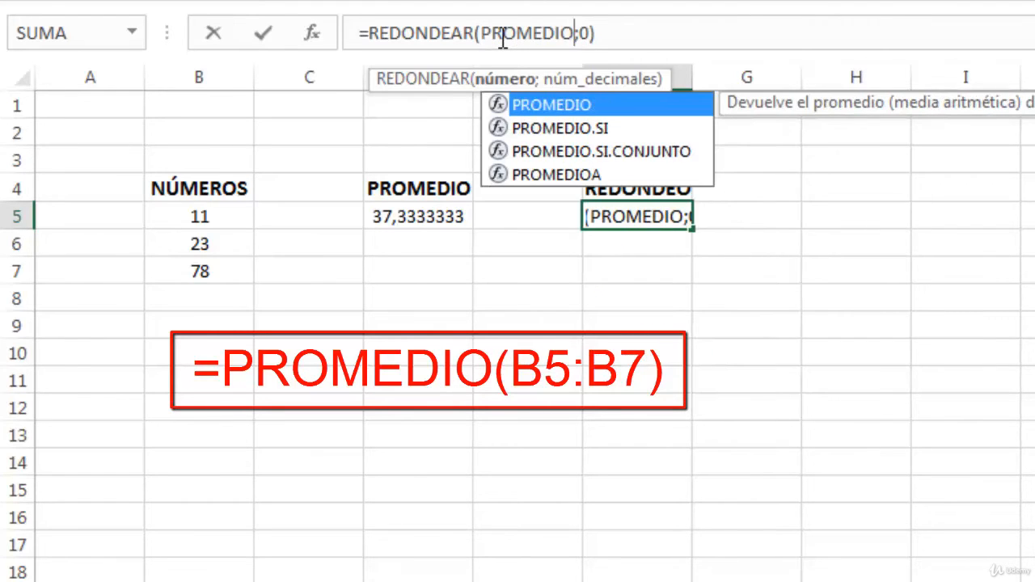
type("(")
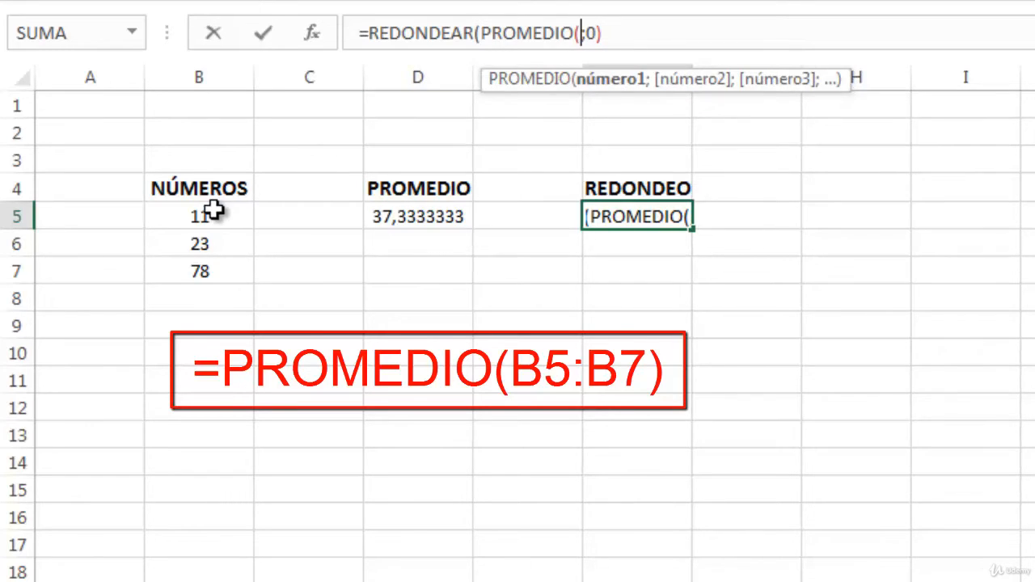
left_click_drag(214, 212, 200, 273)
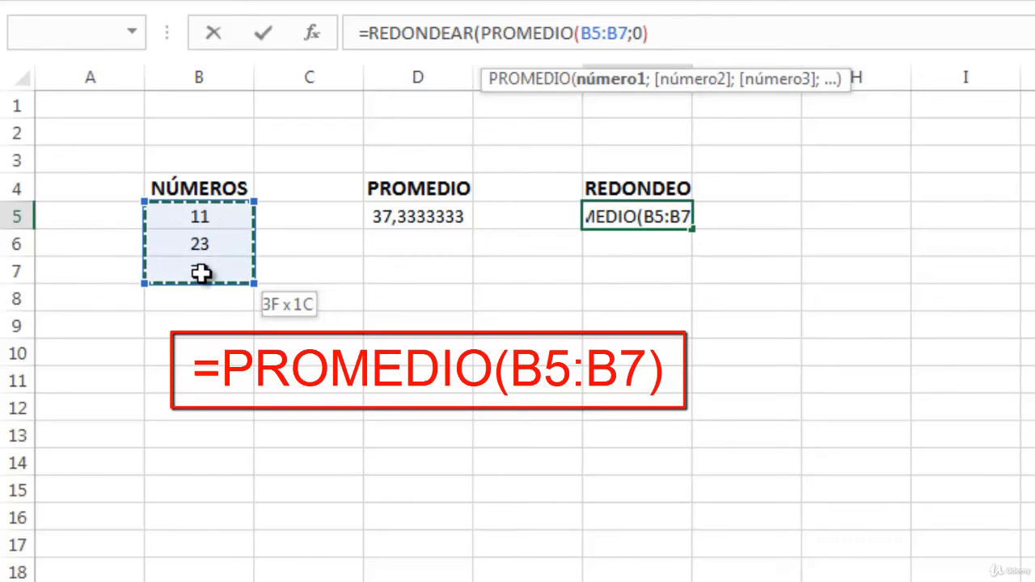
type(")")
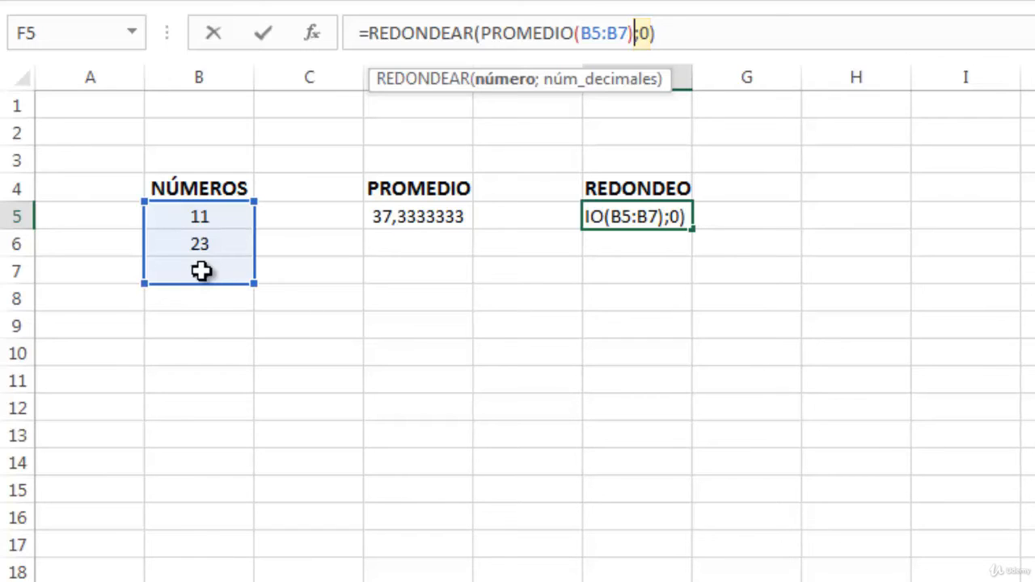
key("Return")
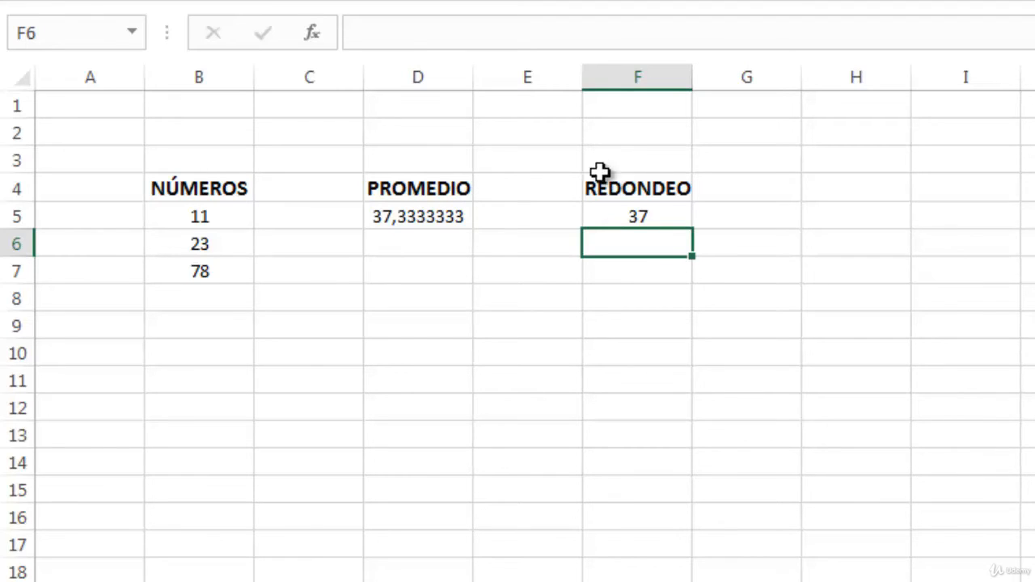
Delete the PROMEDIO column D and check the formula of the remaining REDONDEO cell
left_click(432, 77)
right_click(432, 77)
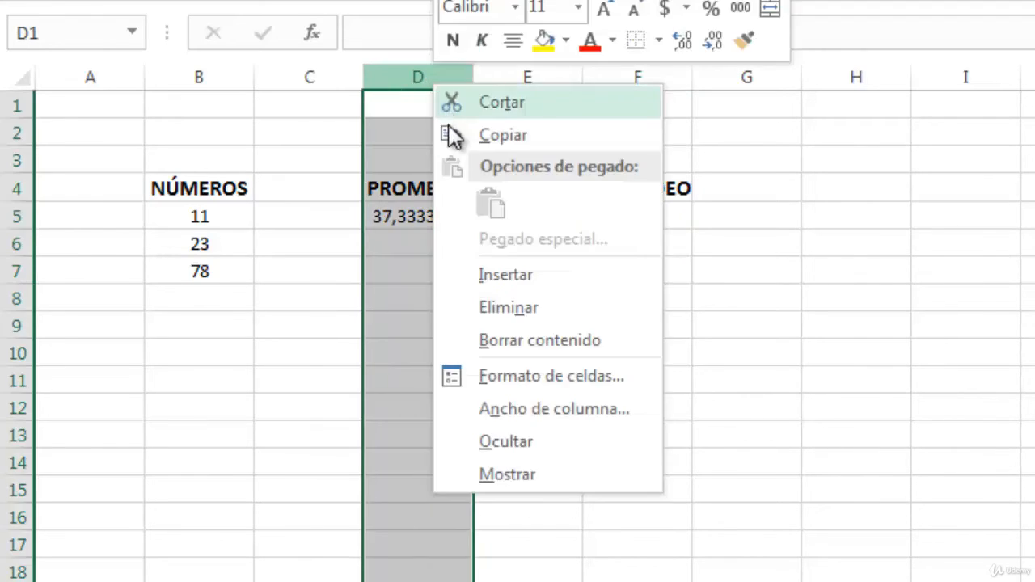
left_click(480, 312)
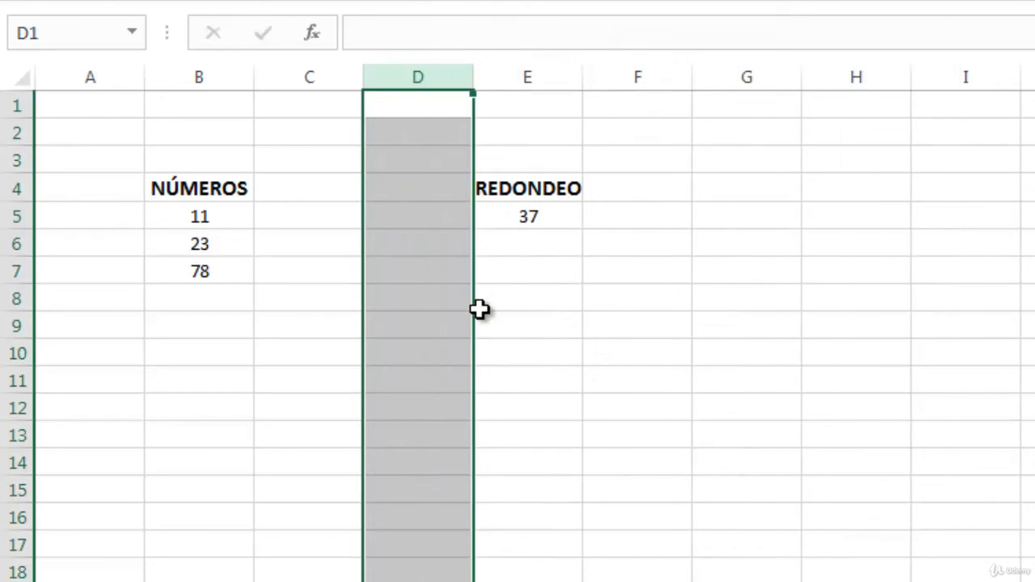
left_click(283, 134)
left_click(529, 215)
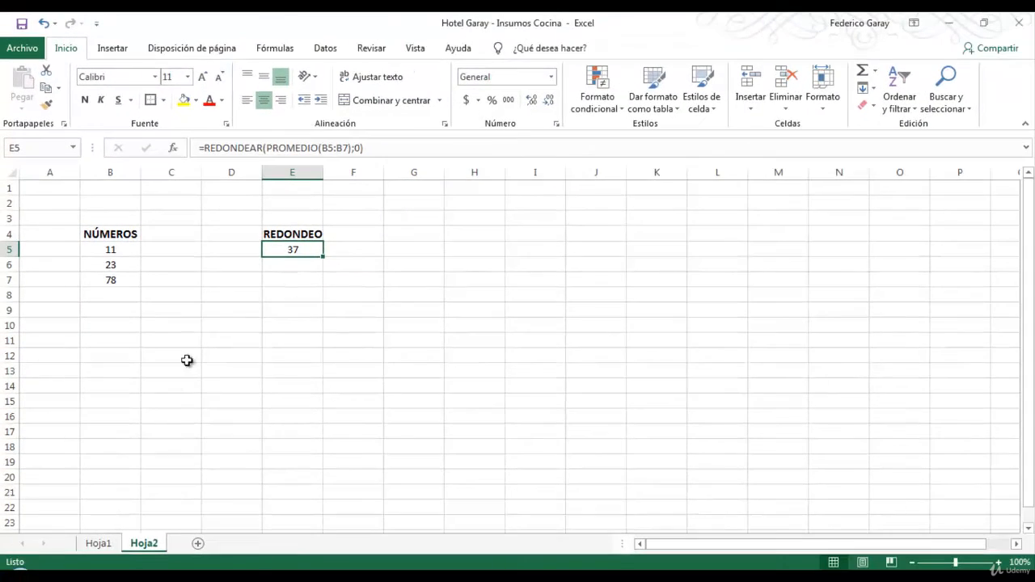
Go to sheet Hoja1 and examine the Promedio and Redondear formulas of the Toallas Grandes row
left_click(96, 544)
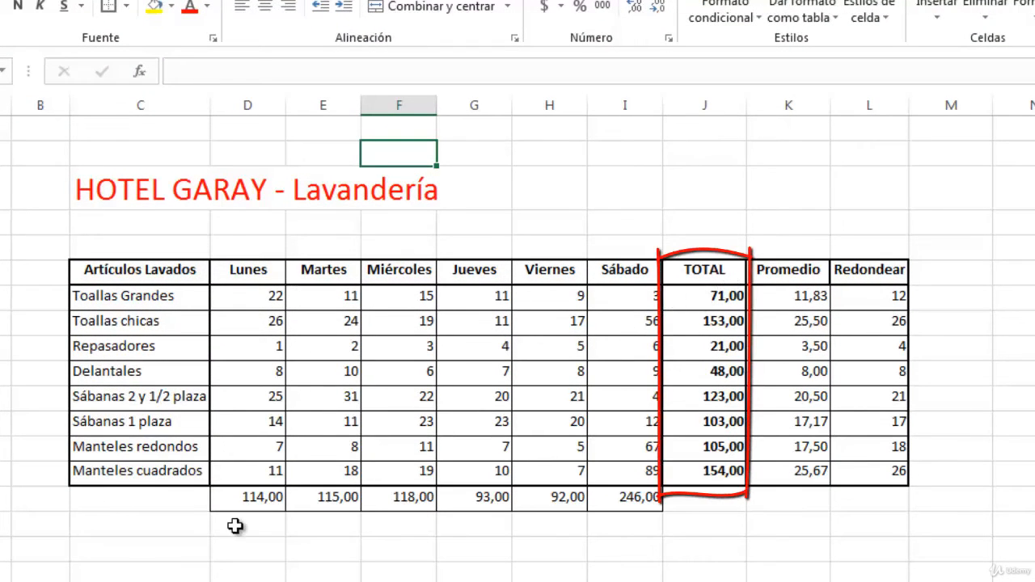
left_click(799, 295)
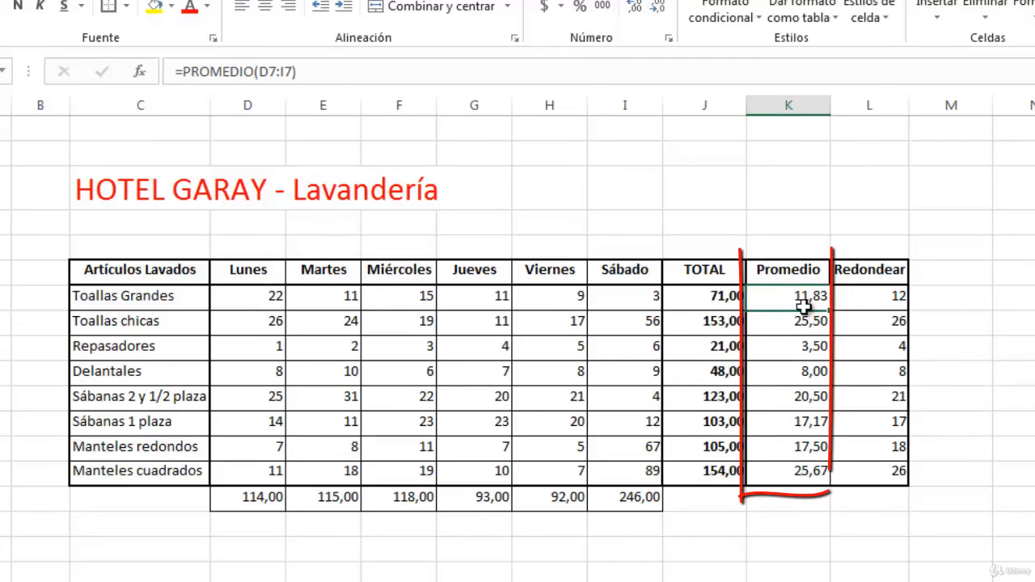
left_click(879, 292)
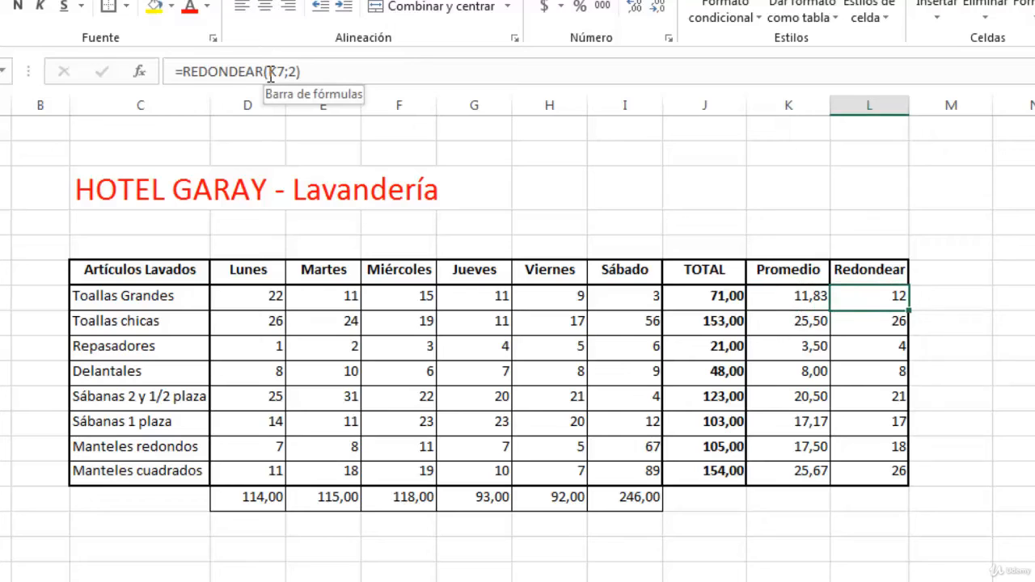
left_click_drag(270, 72, 285, 74)
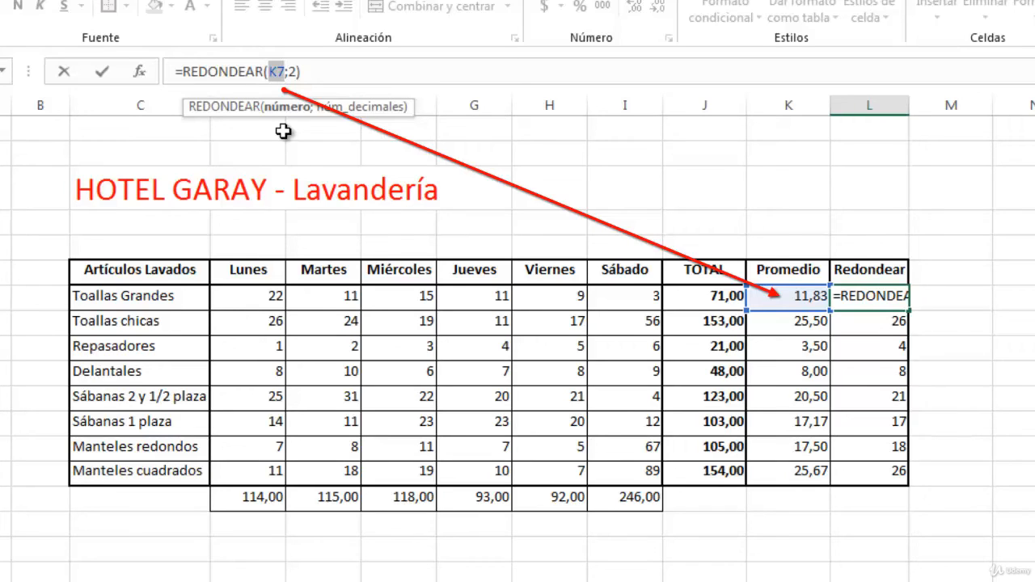
left_click(340, 72)
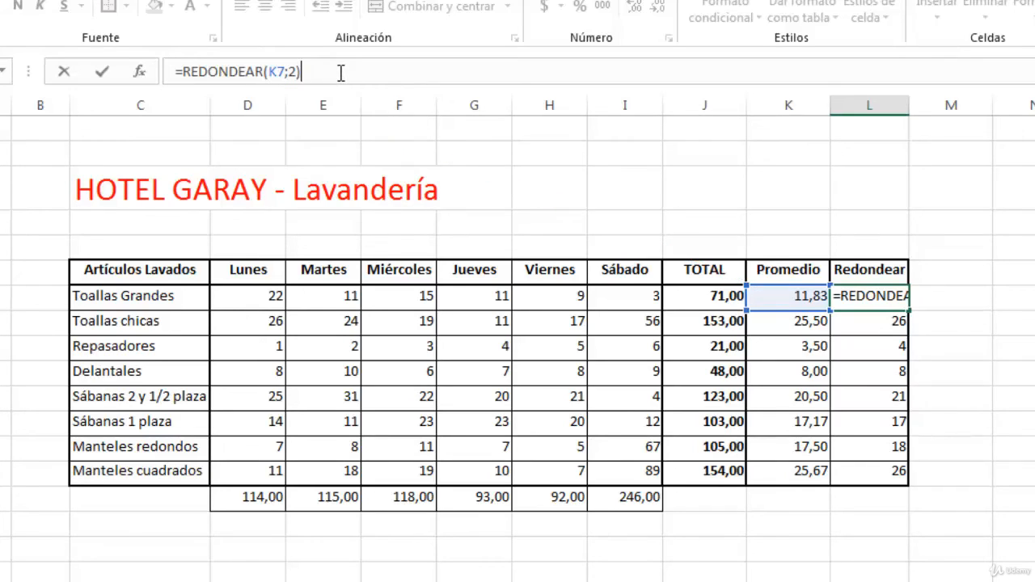
key("Return")
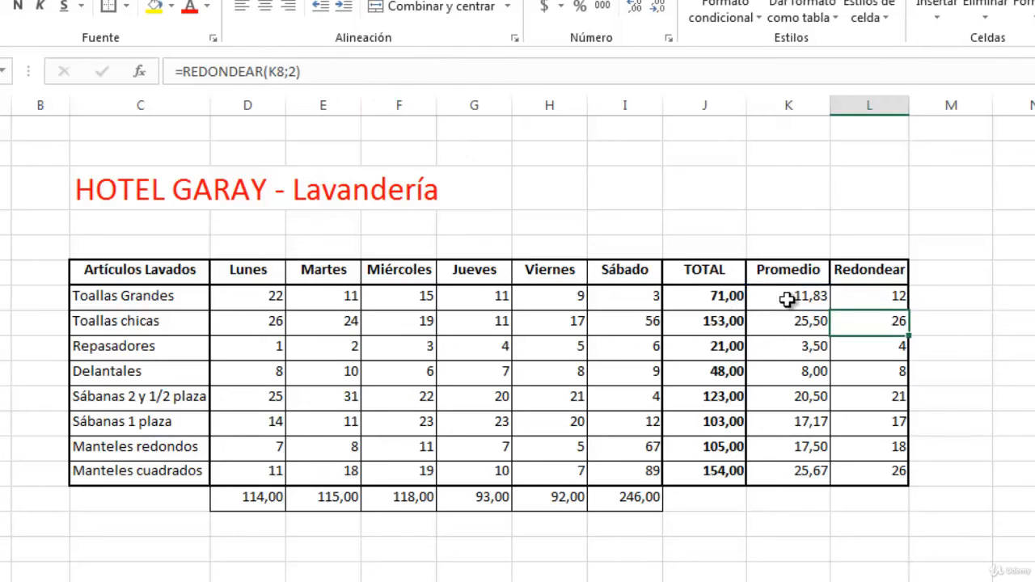
Copy the expression PROMEDIO(D7:I7), without the equals sign, from the Toallas Grandes average formula
left_click(787, 299)
left_click(312, 71)
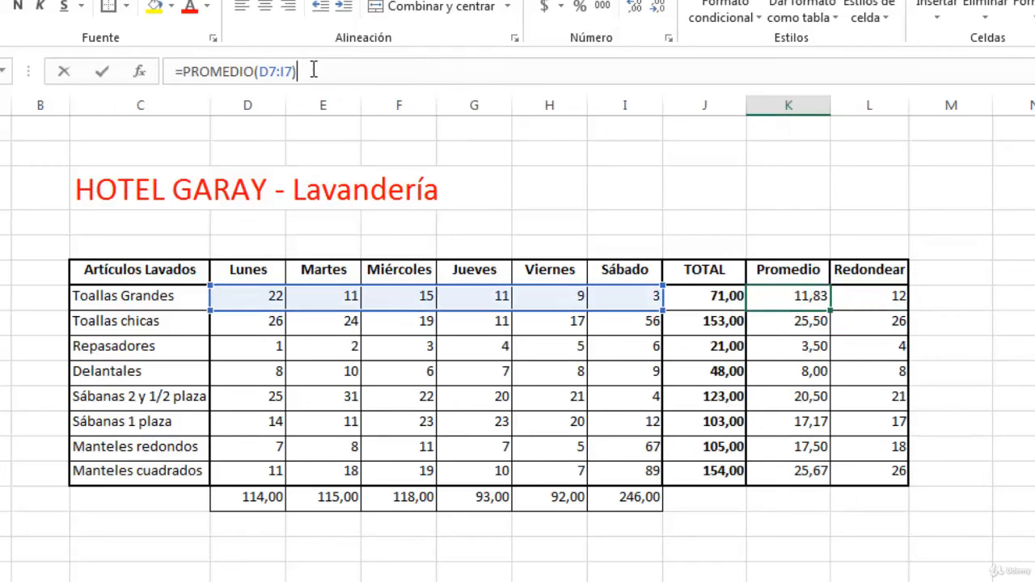
left_click_drag(312, 71, 187, 74)
key("ctrl+c")
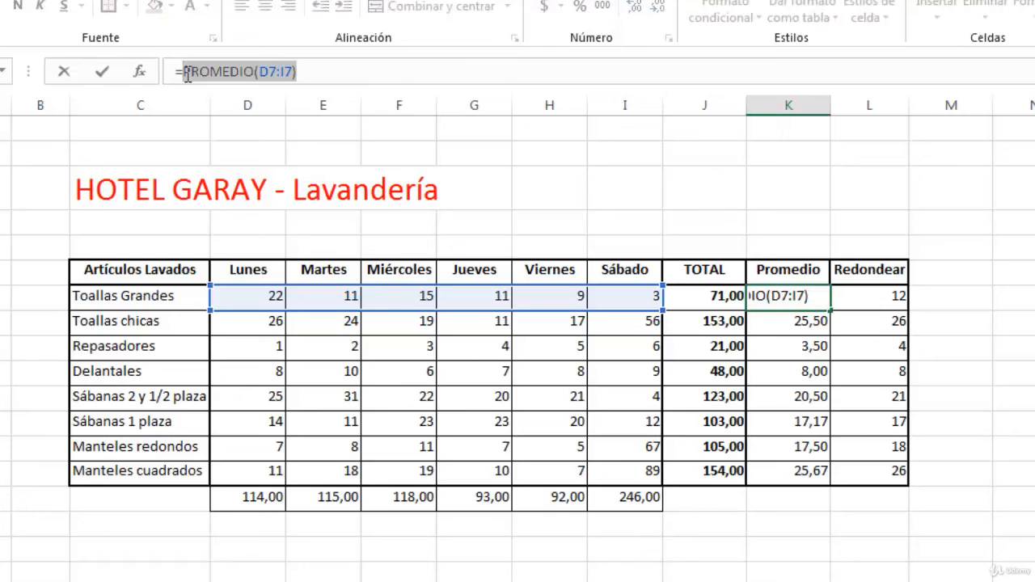
left_click(450, 73)
key("Return")
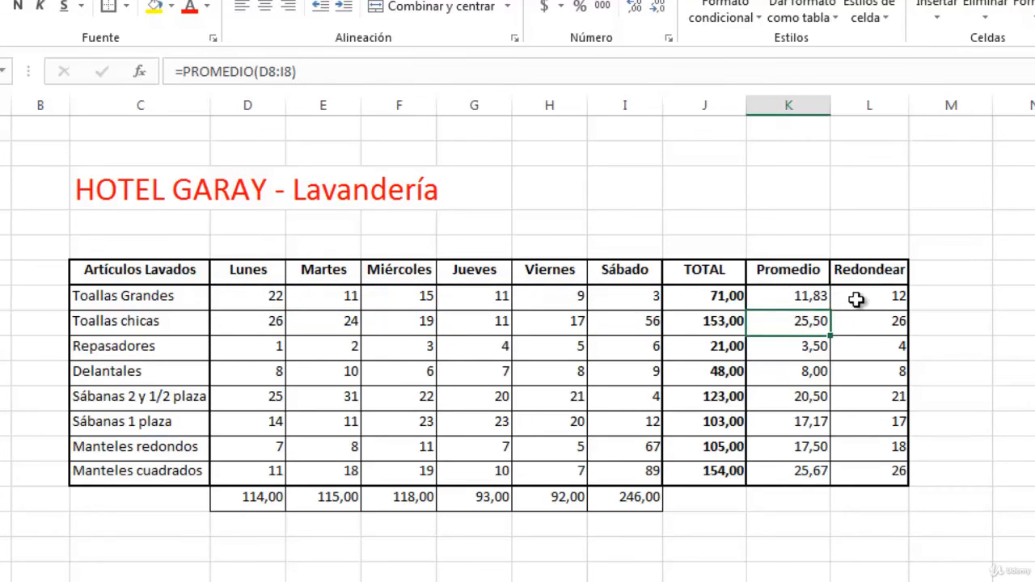
Replace the K7 reference in the Toallas Grandes REDONDEAR formula with the copied PROMEDIO(D7:I7)
left_click(855, 296)
left_click(271, 74)
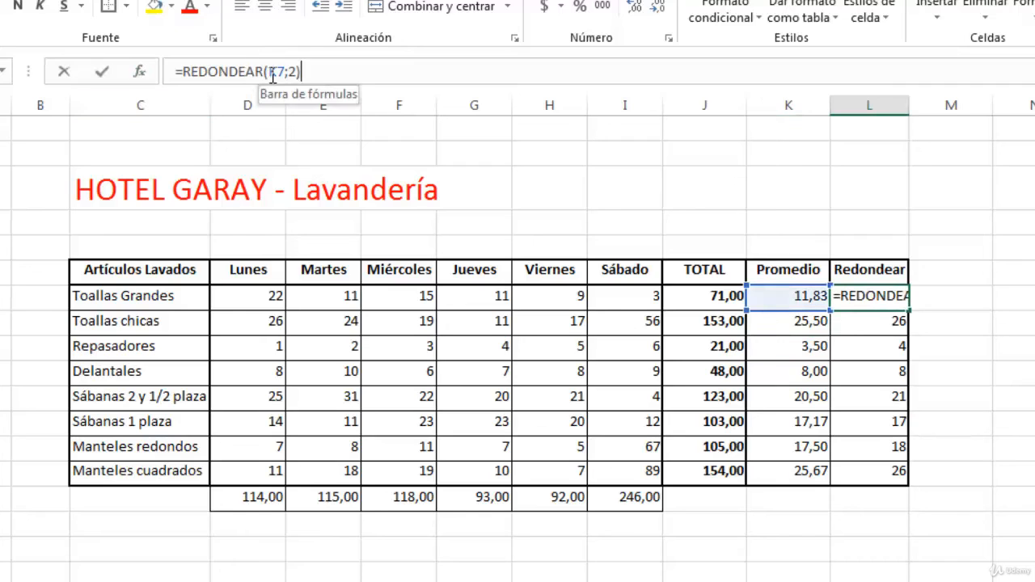
double_click(275, 72)
key("ctrl+v")
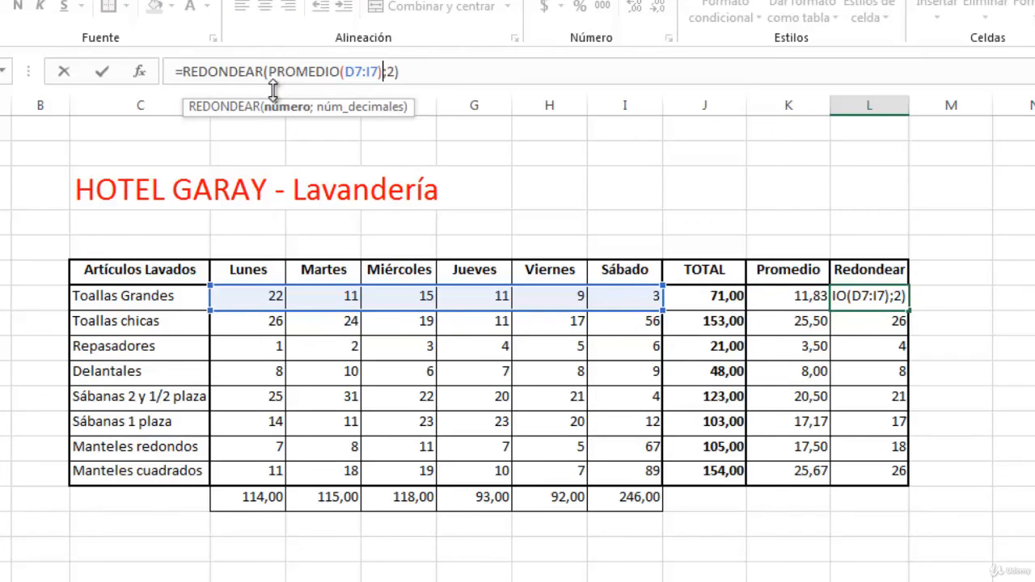
key("Return")
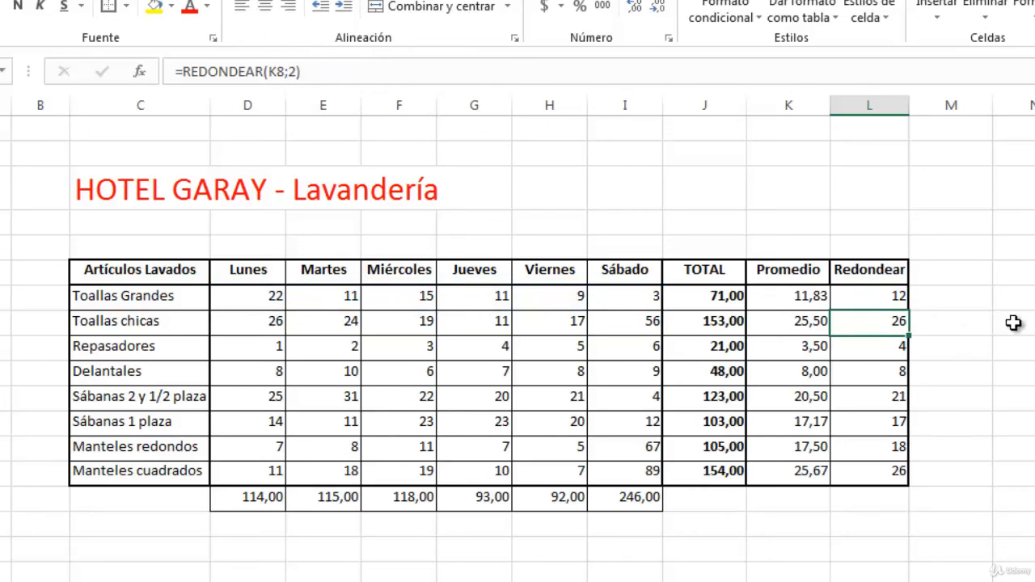
Clear the Promedio cell of the Toallas Grandes row
left_click(794, 302)
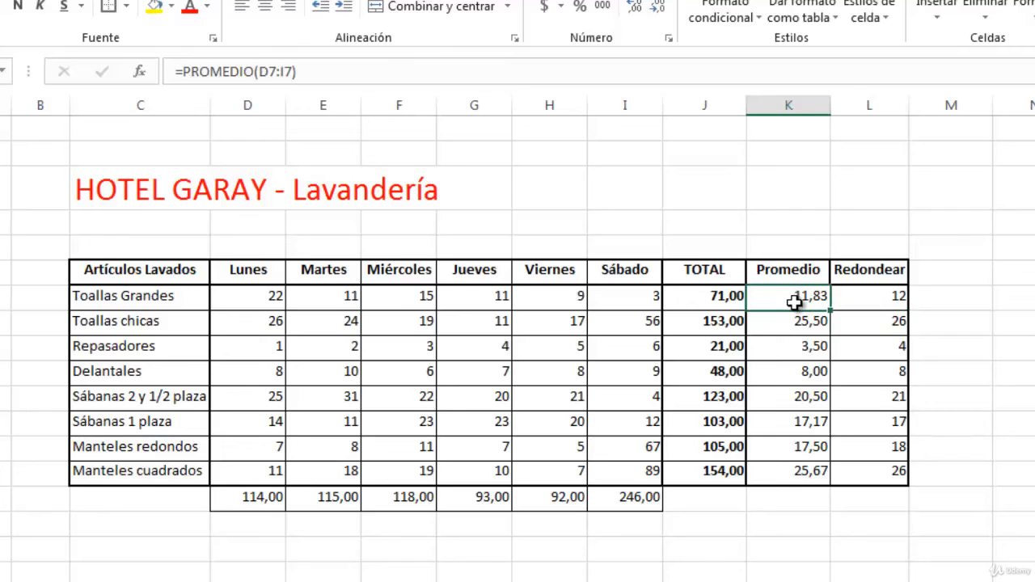
double_click(793, 301)
key("Return")
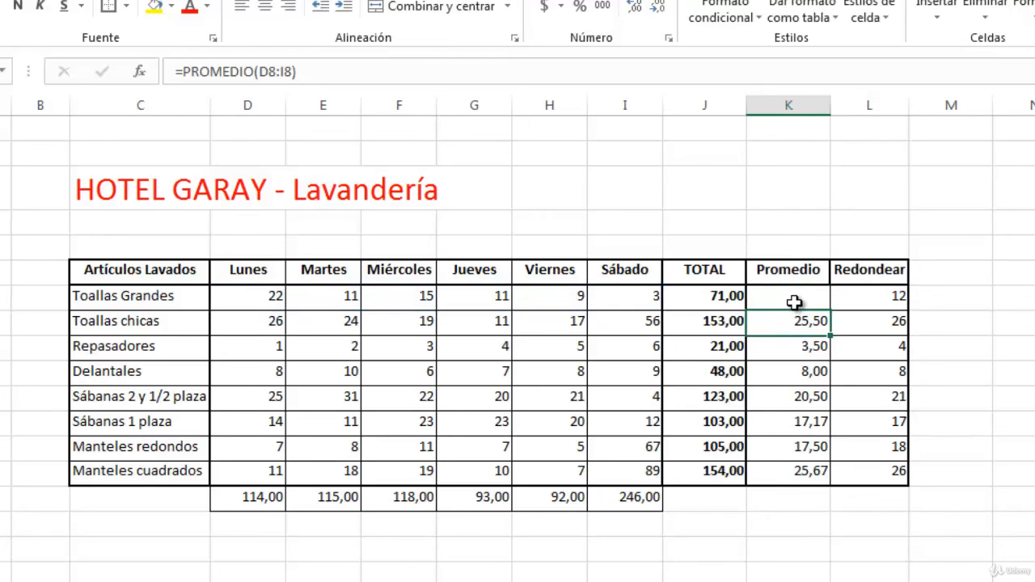
Check the Toallas chicas Redondear formula, then clear that row's Promedio cell
left_click(866, 330)
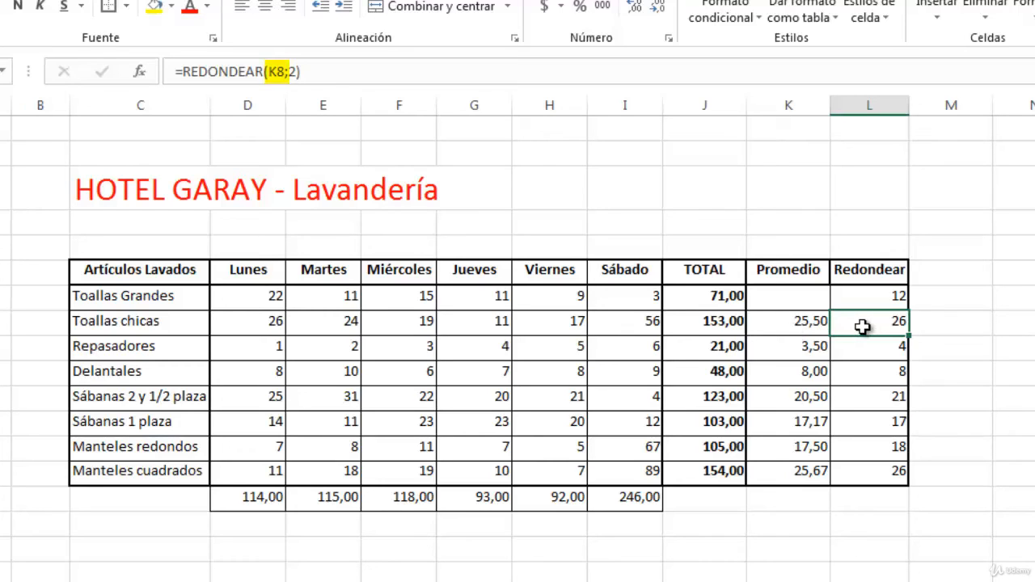
left_click(799, 325)
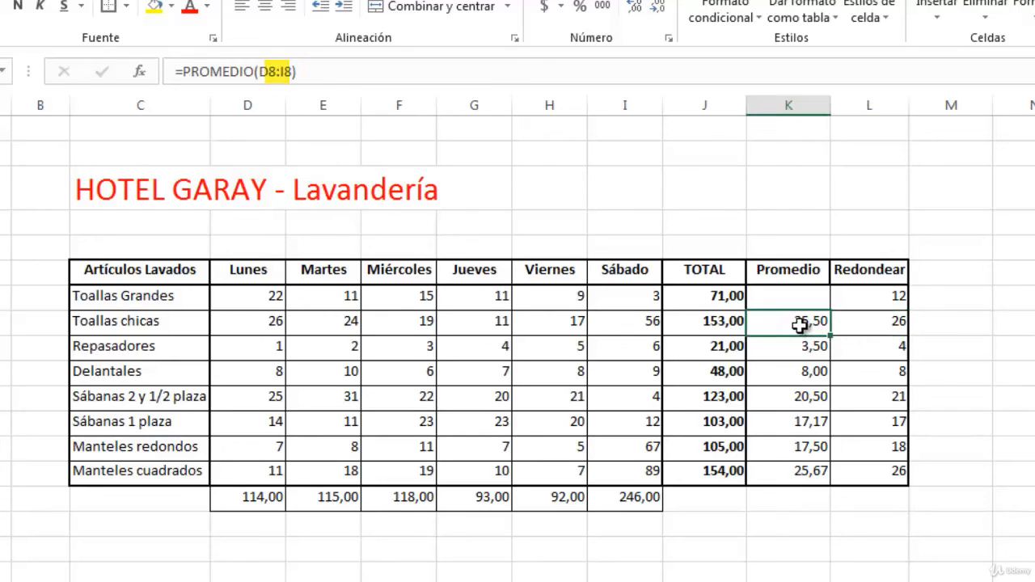
key("BackSpace")
key("Return")
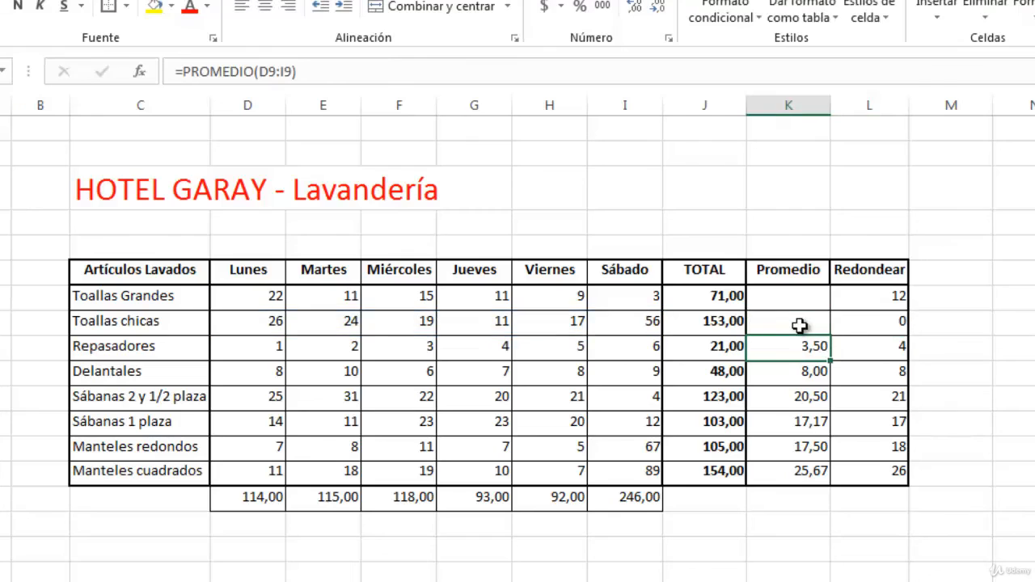
Replace K8 in the Toallas chicas REDONDEAR formula with PROMEDIO(D8:I8) and fill the formula down through Manteles cuadrados
left_click(861, 326)
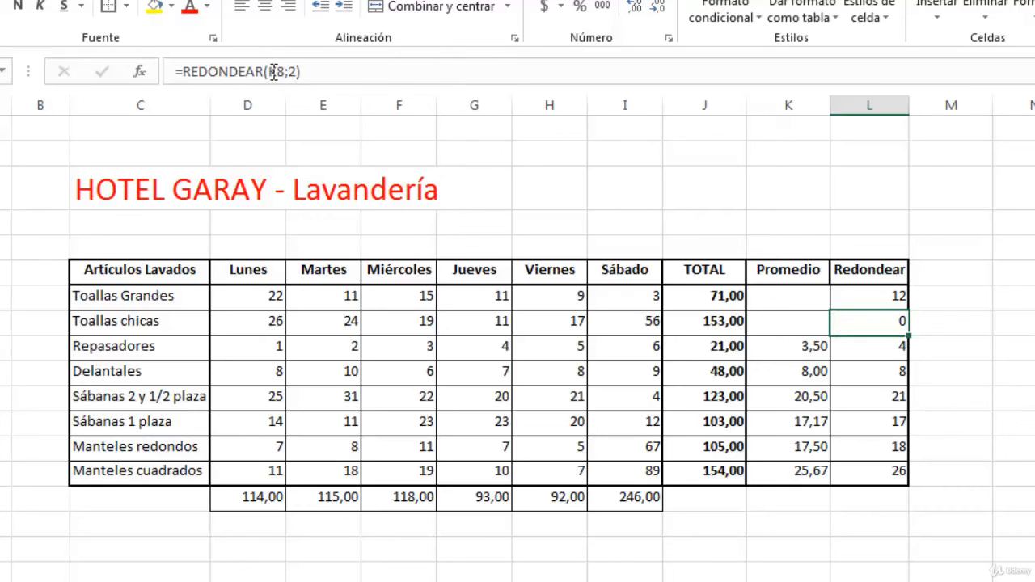
left_click_drag(268, 72, 285, 71)
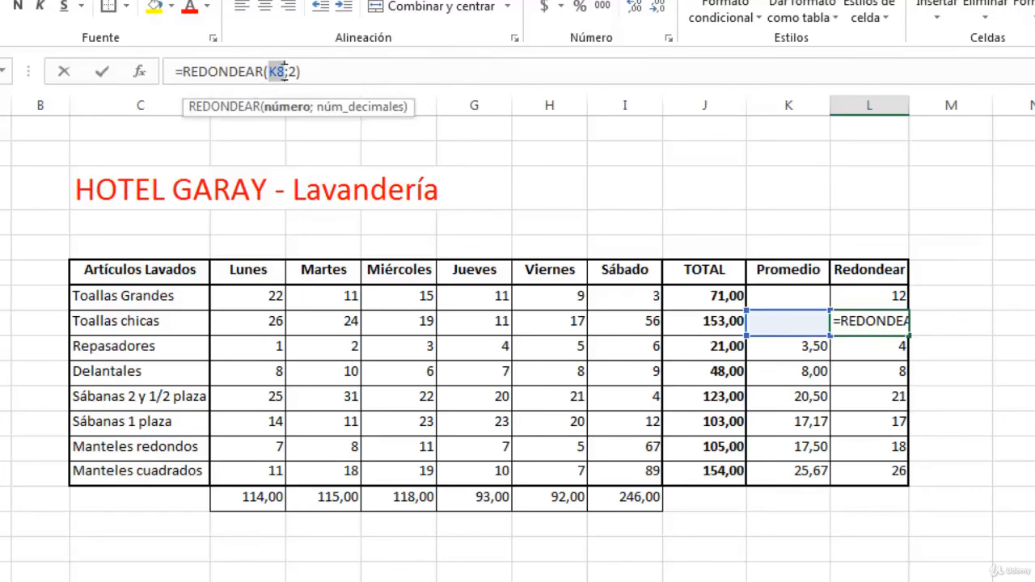
type("PROMED")
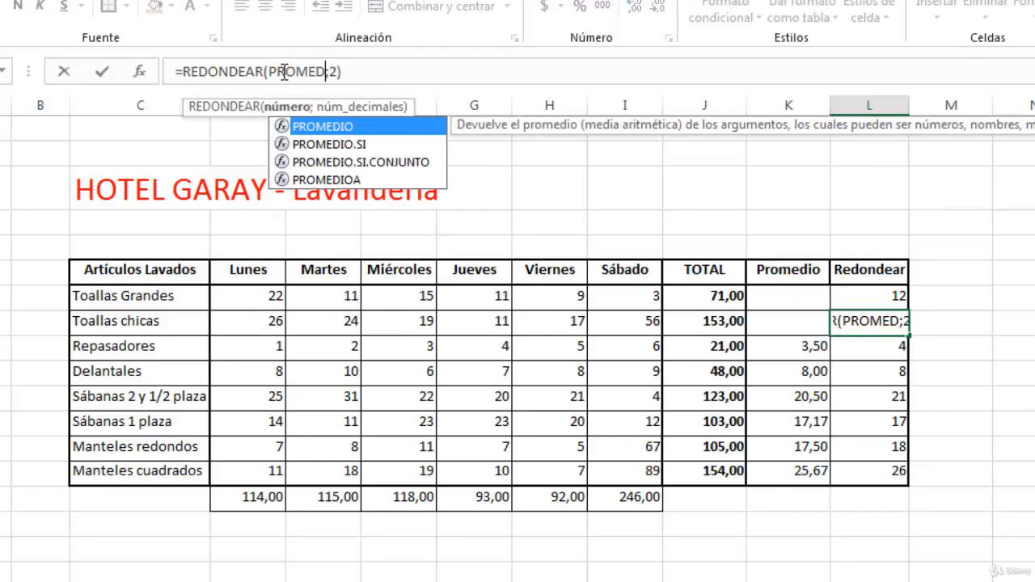
type("IO(")
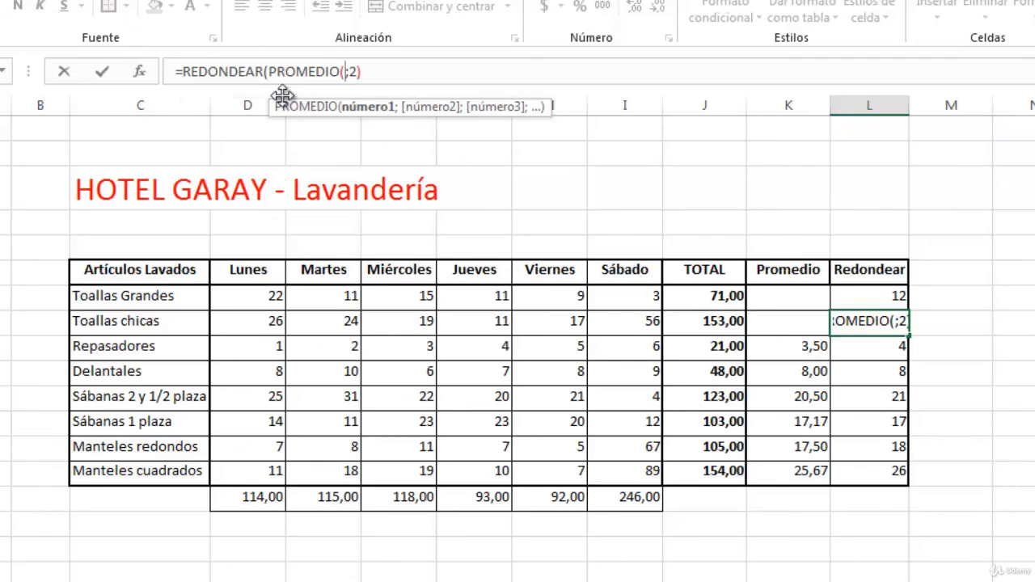
left_click_drag(228, 330, 616, 325)
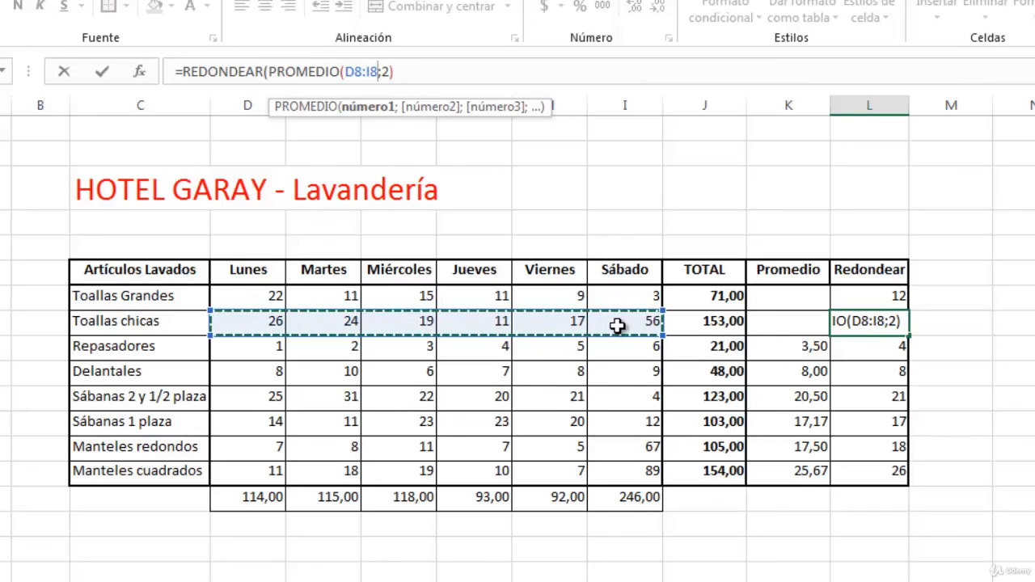
type(")")
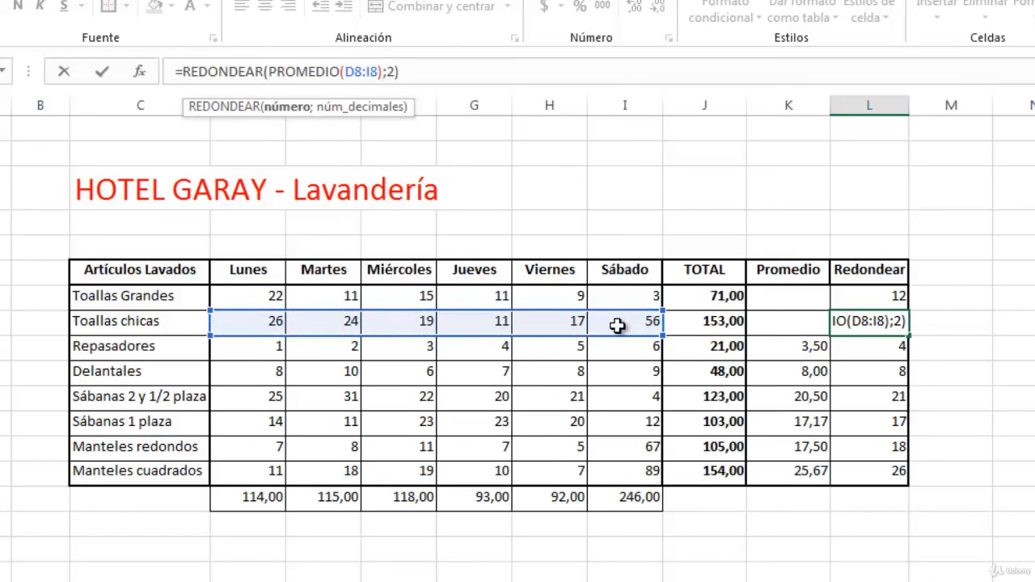
key("Return")
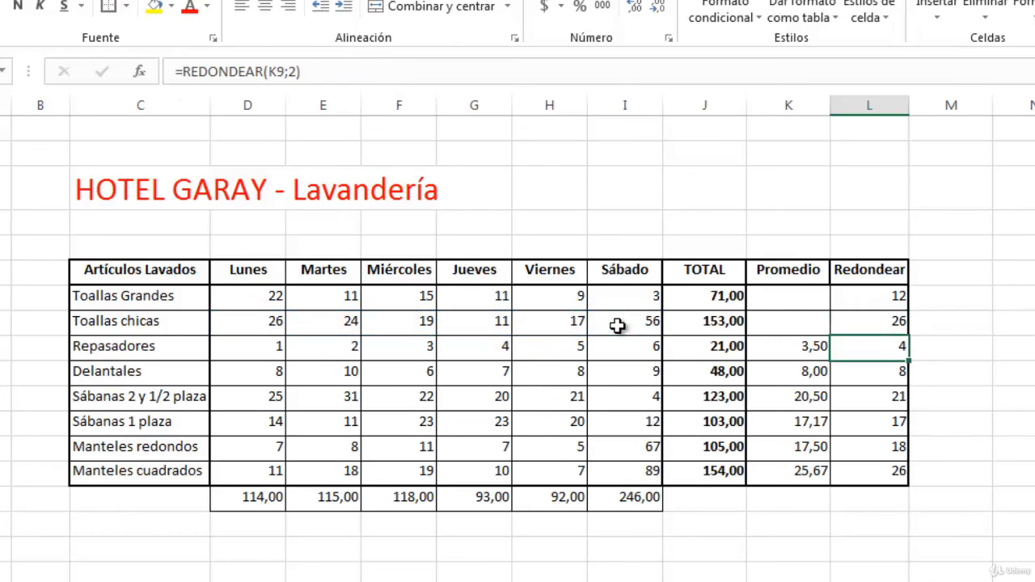
left_click(889, 324)
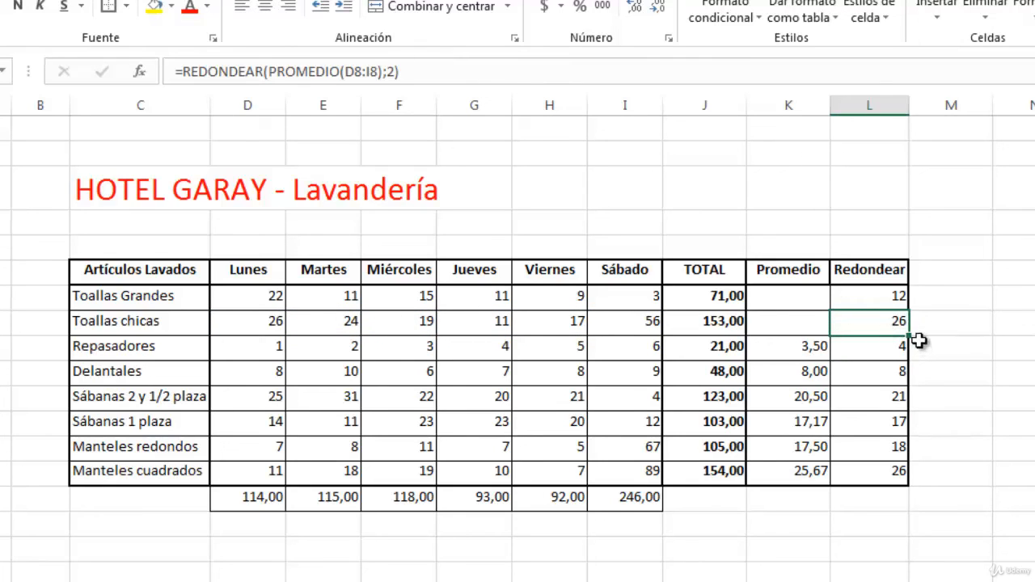
double_click(907, 339)
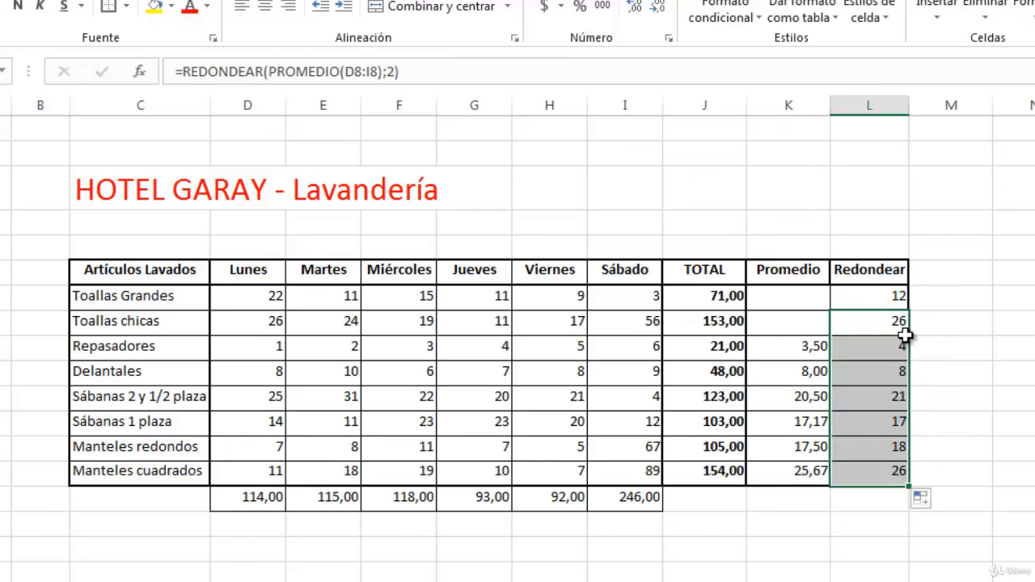
Delete the entire Promedio column K from the laundry table
left_click(786, 100)
right_click(786, 99)
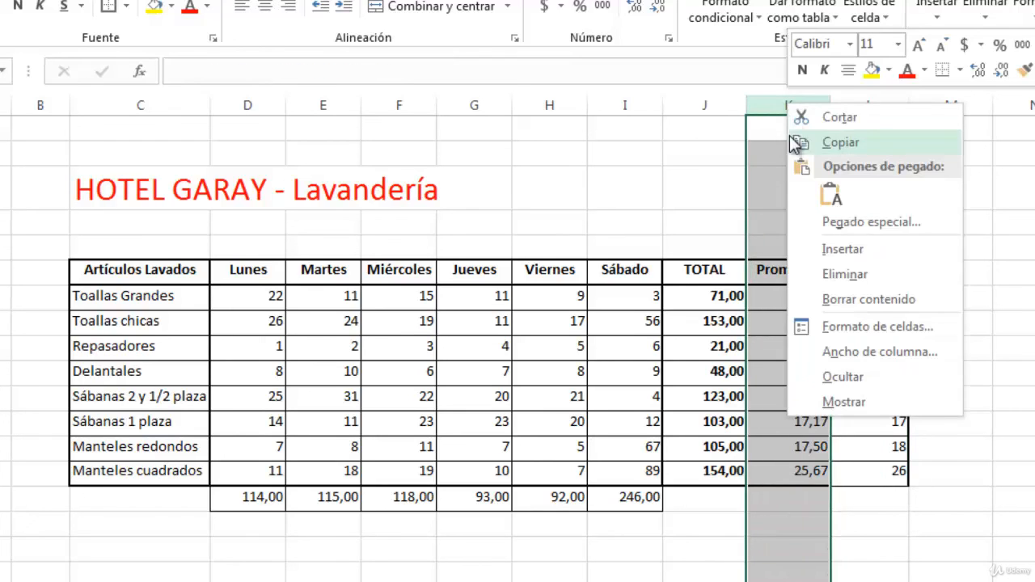
left_click(820, 276)
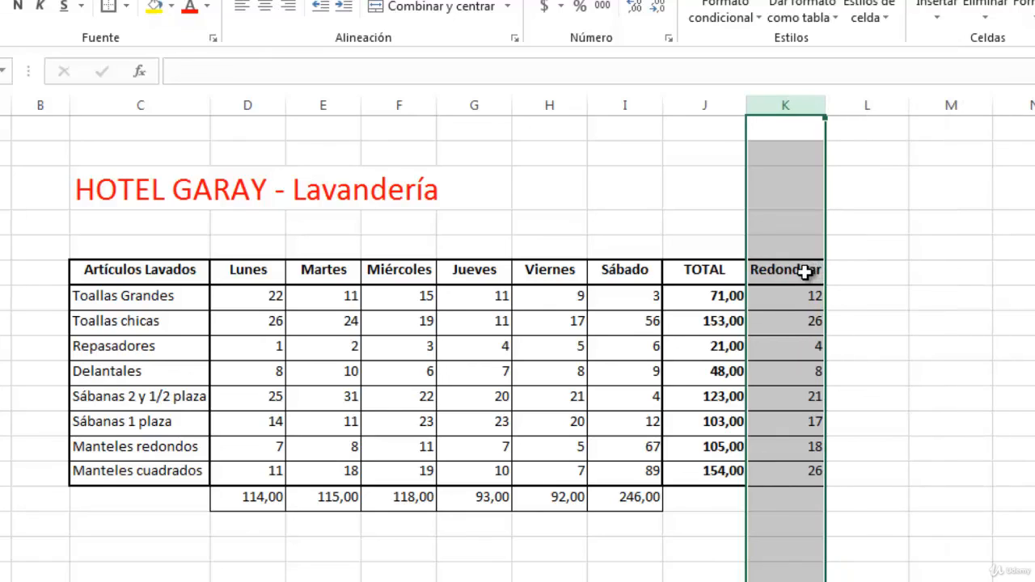
Rename the Redondear column heading as Promedio
left_click(806, 272)
type("pROMEDIO")
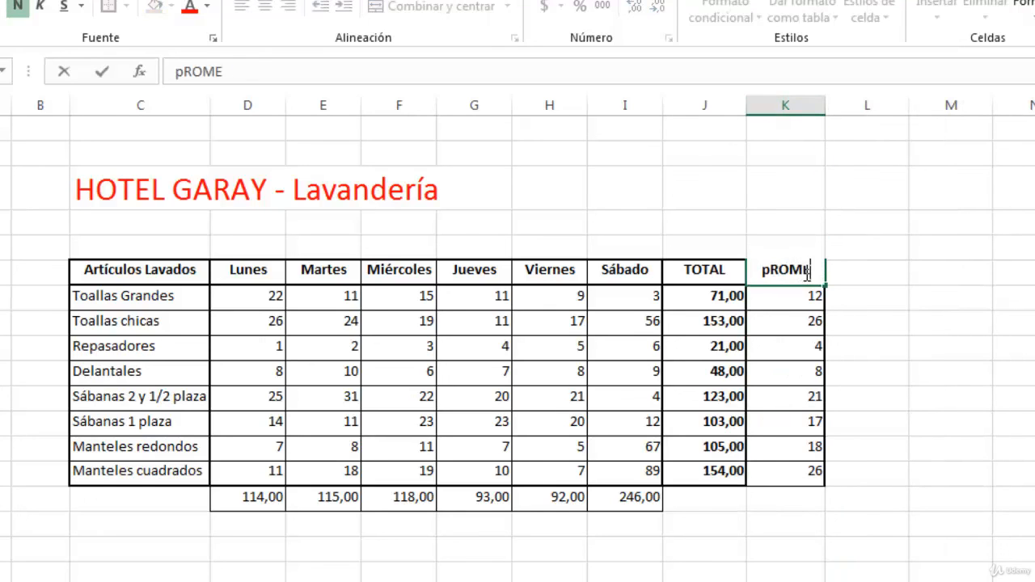
key("BackSpace")
key("BackSpace")
key("BackSpace")
key("BackSpace")
key("BackSpace")
key("BackSpace")
key("BackSpace")
key("BackSpace")
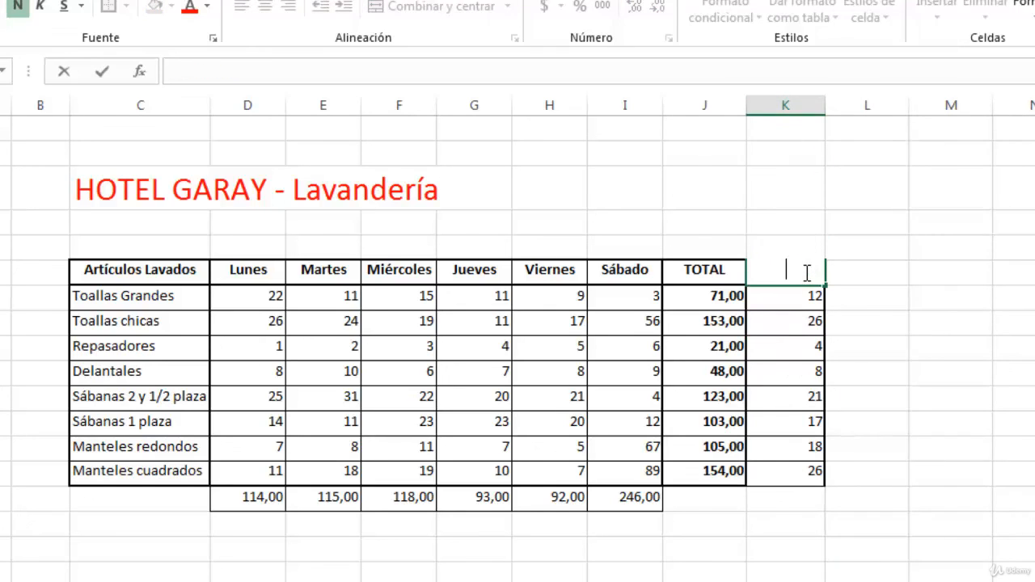
type("Promedio")
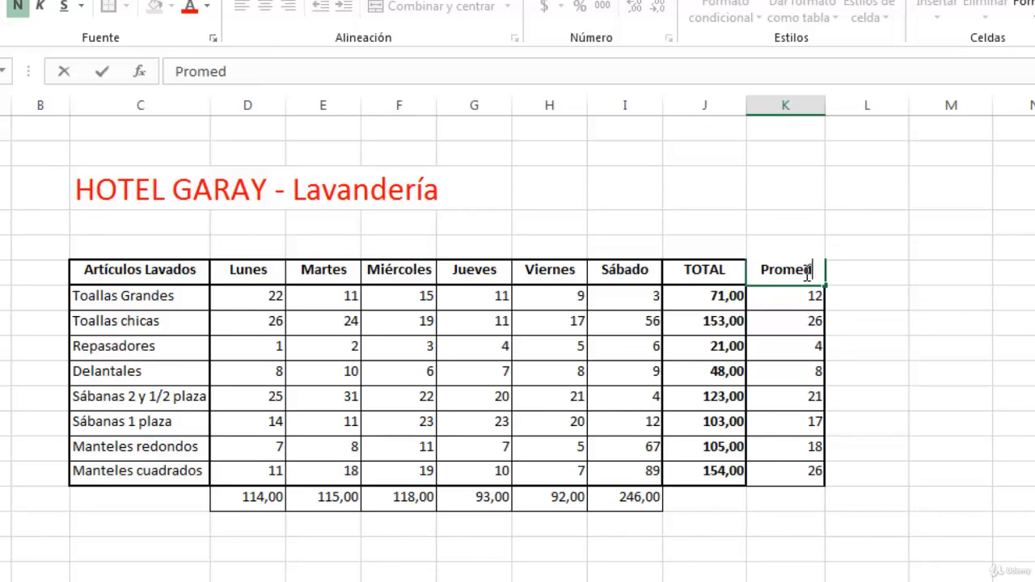
key("Return")
Check the nested REDONDEAR and PROMEDIO formula in the Sábanas 2 y 1/2 plaza row
left_click(965, 361)
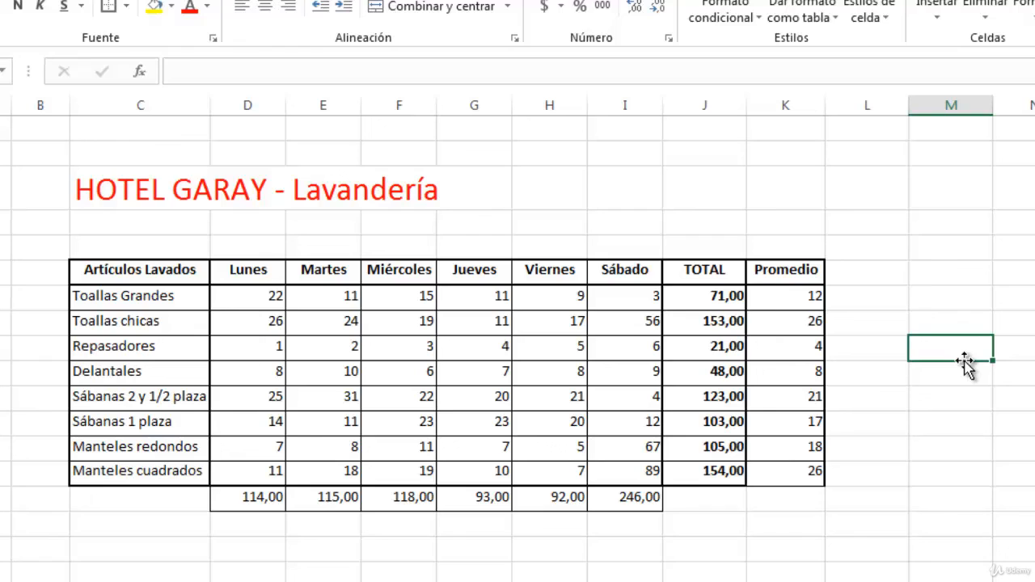
left_click(782, 397)
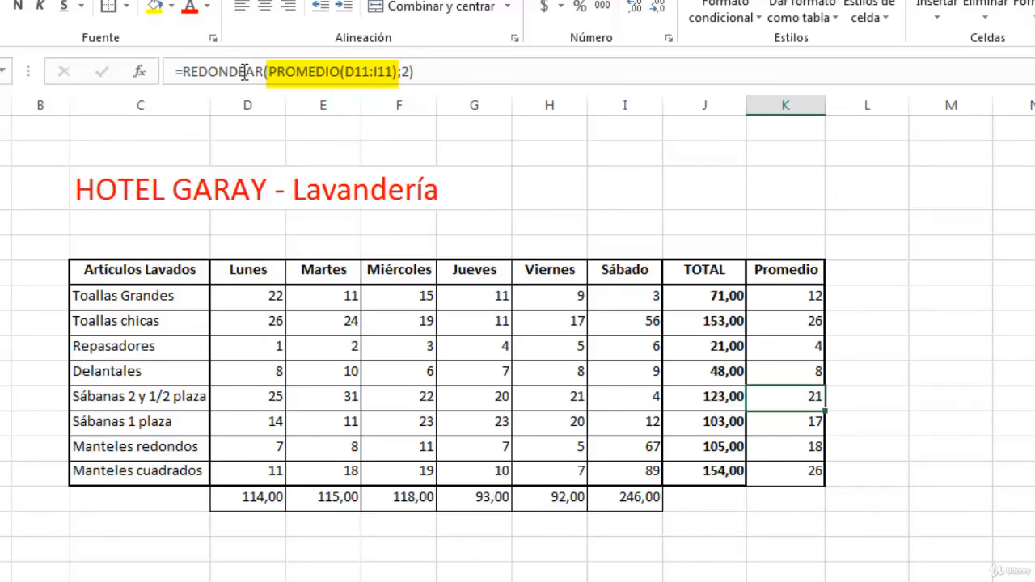